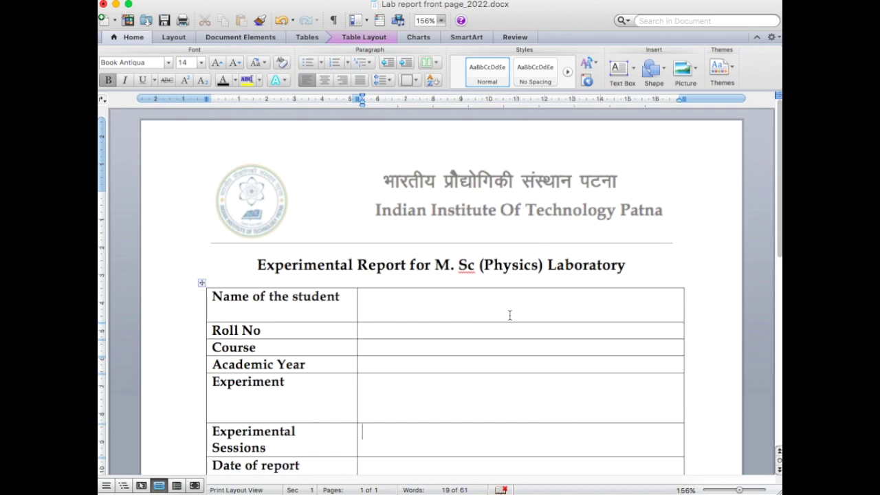
Step: Fill in the Course field with PH430 and the Academic Year field with 2022-23
{"action": "scroll", "coordinate": [510, 315], "scroll_direction": "down", "scroll_amount": 3}
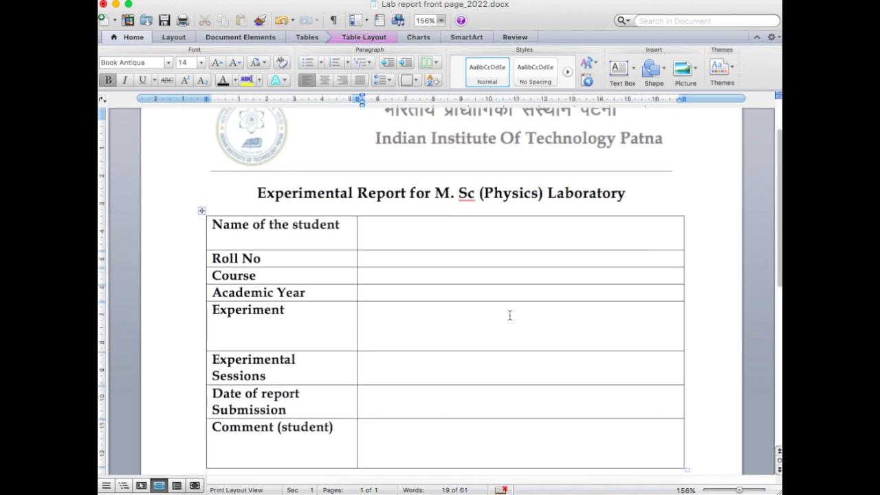
{"action": "left_click", "coordinate": [404, 234]}
{"action": "key", "text": "super+e"}
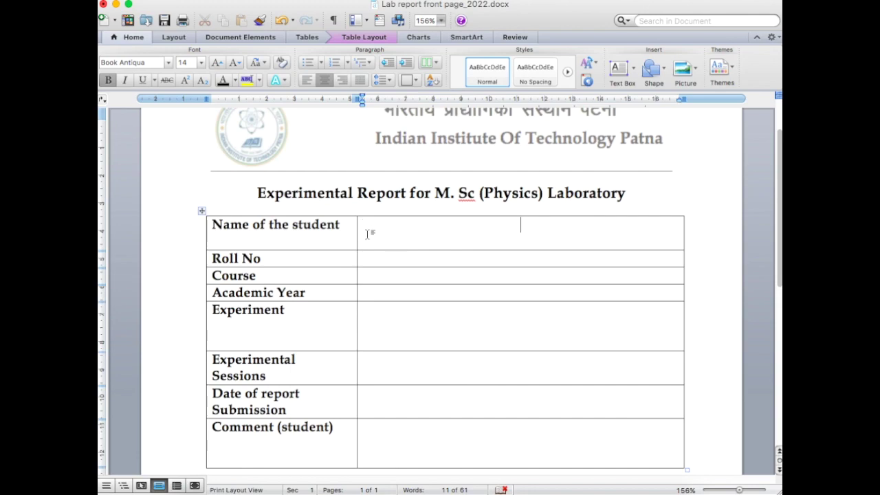
{"action": "left_click", "coordinate": [364, 260]}
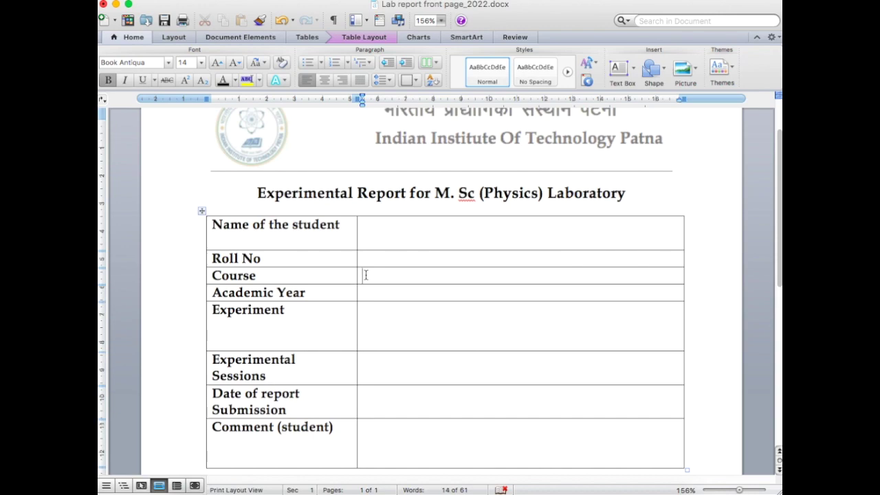
{"action": "type", "text": "PH430"}
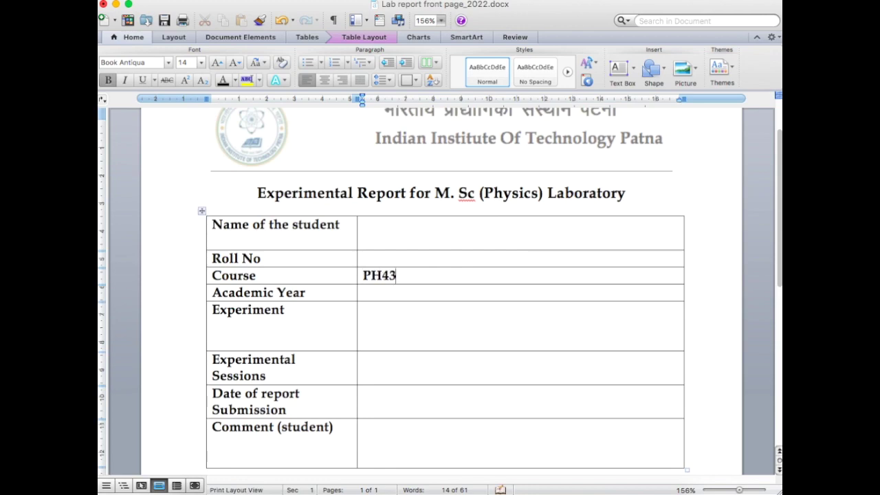
{"action": "left_click", "coordinate": [365, 291]}
{"action": "type", "text": "2022-"}
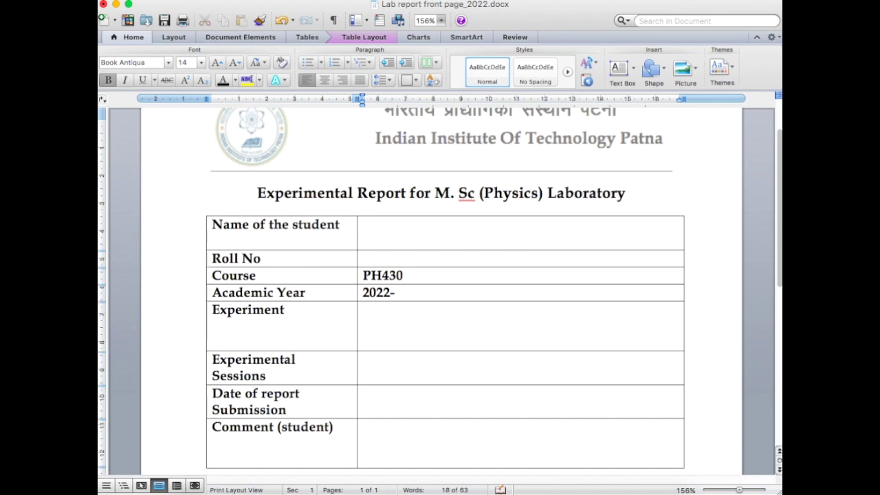
{"action": "type", "text": "23"}
Step: Enter the placeholder text "Title of the experiment" in the Experiment field
{"action": "left_click", "coordinate": [372, 316]}
{"action": "scroll", "coordinate": [371, 316], "scroll_direction": "down", "scroll_amount": 1}
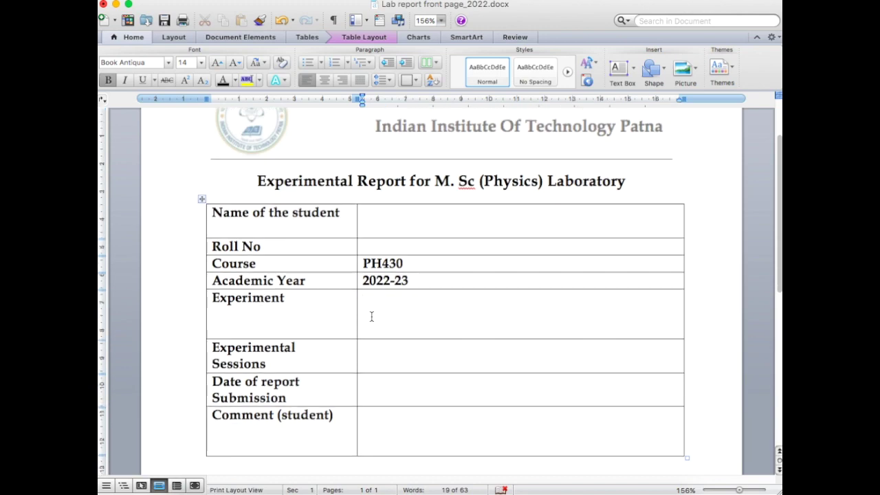
{"action": "type", "text": "TItle of the experimn"}
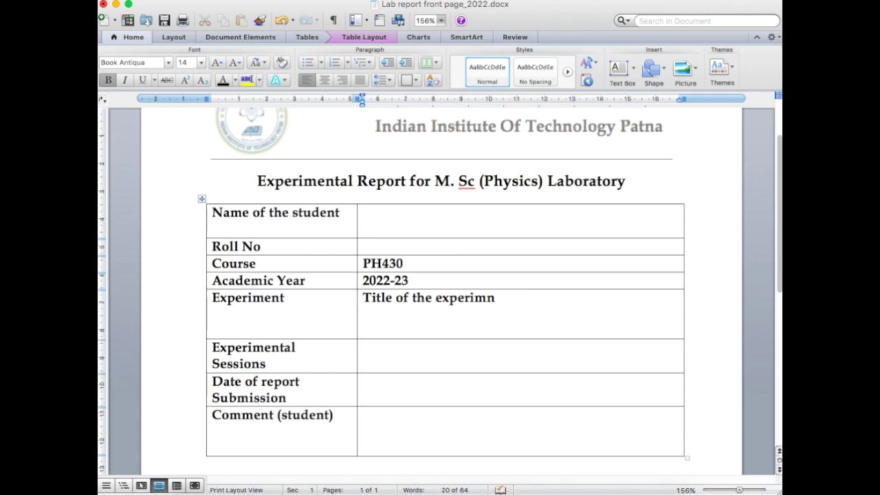
{"action": "key", "text": "BackSpace"}
{"action": "type", "text": "ent"}
Step: Enter the session dates 27/7/22, 29/7/22 in the Experimental Sessions field
{"action": "left_click", "coordinate": [396, 361]}
{"action": "left_click", "coordinate": [377, 348]}
{"action": "type", "text": "27/7/"}
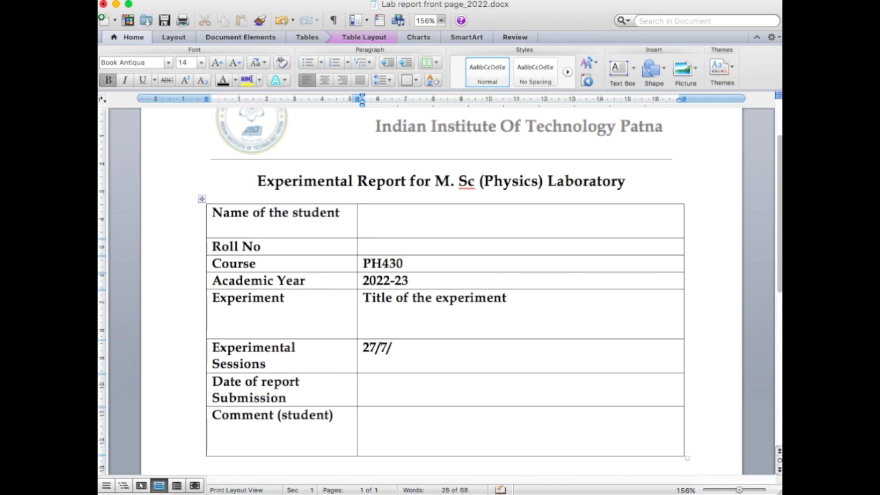
{"action": "type", "text": "22, 29/7/"}
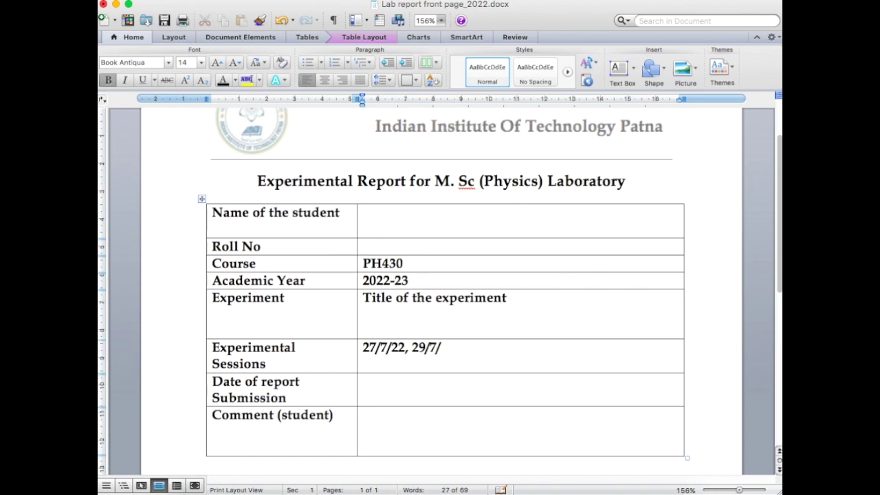
{"action": "type", "text": "22"}
Step: Review the fields for the date of report submission and the student's comment
{"action": "left_click", "coordinate": [379, 389]}
{"action": "scroll", "coordinate": [379, 389], "scroll_direction": "down", "scroll_amount": 1}
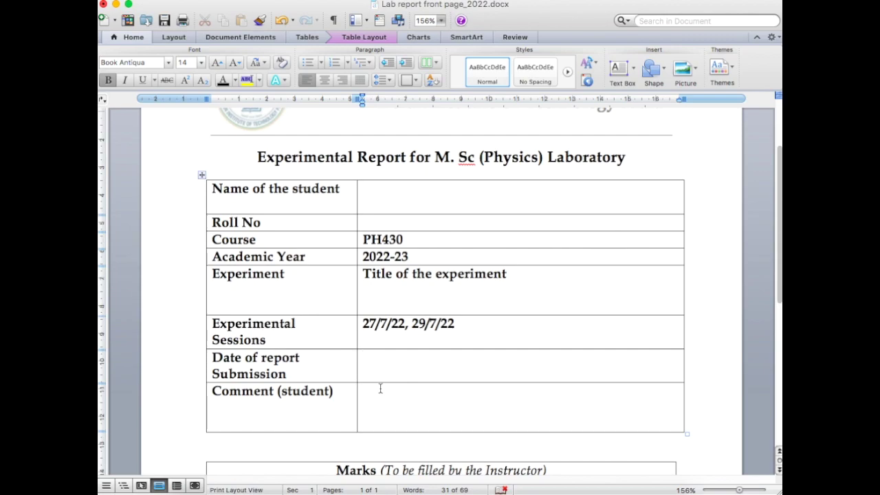
{"action": "left_click", "coordinate": [373, 398]}
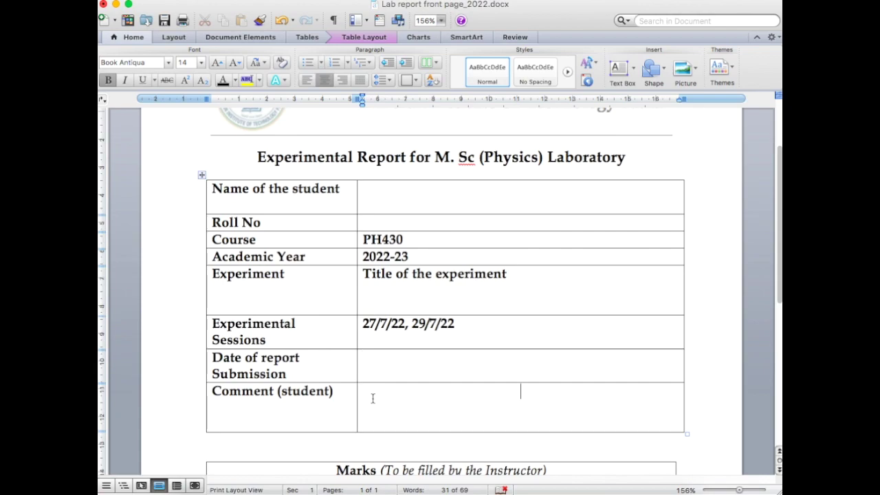
{"action": "scroll", "coordinate": [372, 398], "scroll_direction": "down", "scroll_amount": 2}
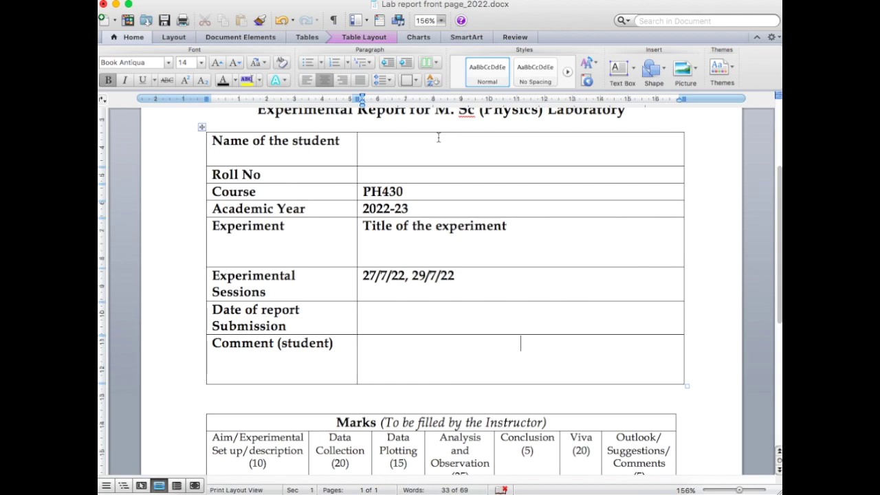
Step: Examine the instructor's Marks table, going through each marking category from Aim/Experimental Set up to Outlook/Suggestions, then the total, remarks and signature areas
{"action": "scroll", "coordinate": [439, 138], "scroll_direction": "down", "scroll_amount": 6}
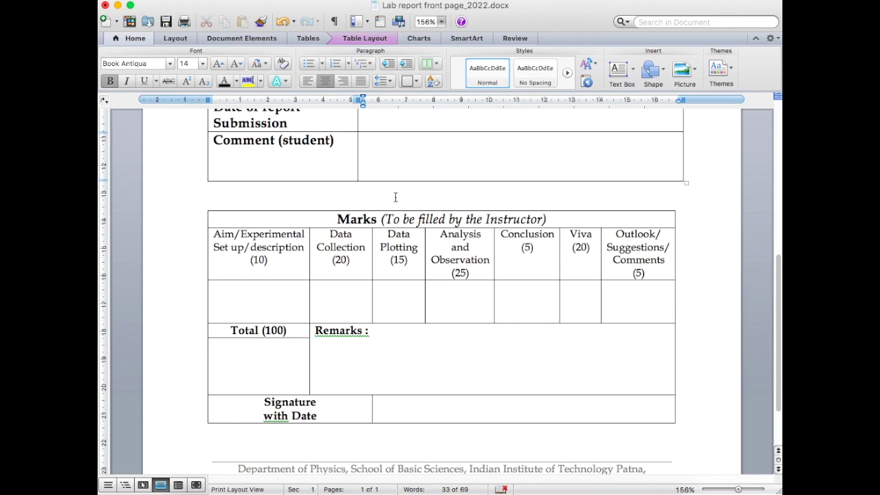
{"action": "left_click_drag", "start_coordinate": [382, 220], "coordinate": [527, 220]}
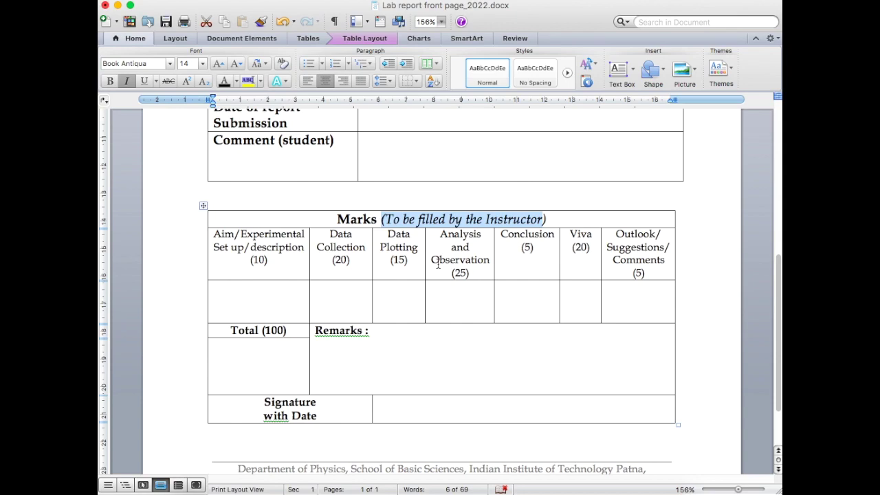
{"action": "left_click", "coordinate": [285, 273]}
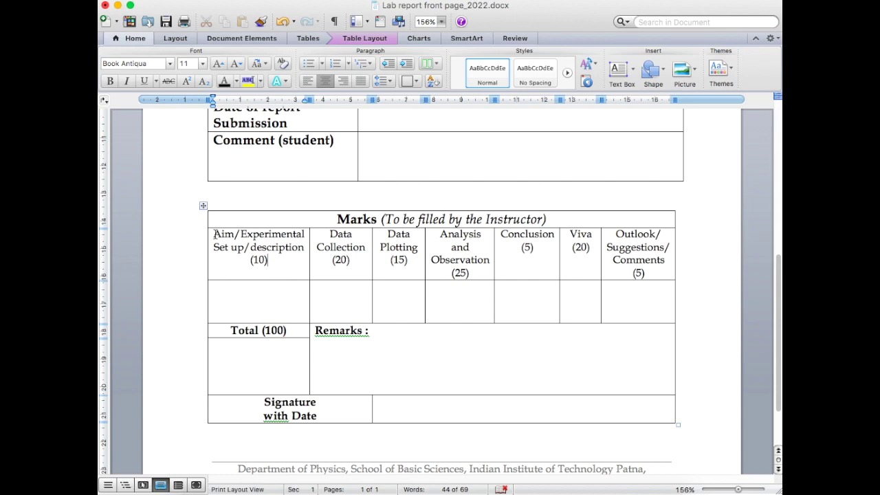
{"action": "left_click", "coordinate": [360, 267]}
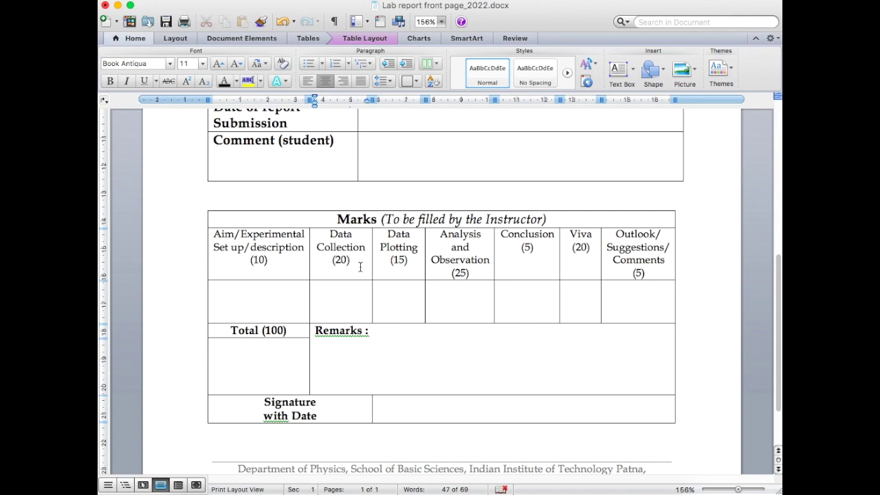
{"action": "left_click", "coordinate": [404, 249]}
{"action": "left_click", "coordinate": [418, 266]}
{"action": "left_click", "coordinate": [467, 248]}
{"action": "left_click", "coordinate": [473, 273]}
{"action": "left_click", "coordinate": [467, 296]}
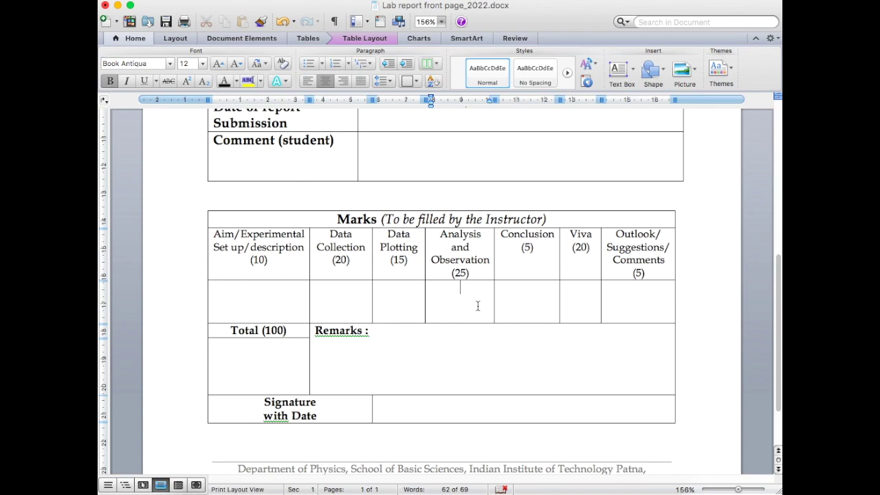
{"action": "left_click", "coordinate": [525, 290]}
{"action": "left_click", "coordinate": [592, 289]}
{"action": "left_click", "coordinate": [652, 298]}
{"action": "scroll", "coordinate": [384, 390], "scroll_direction": "down", "scroll_amount": 2}
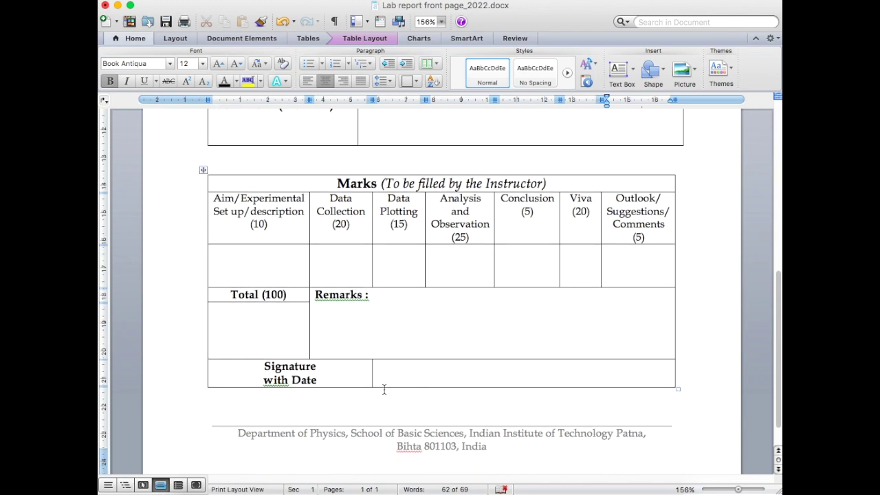